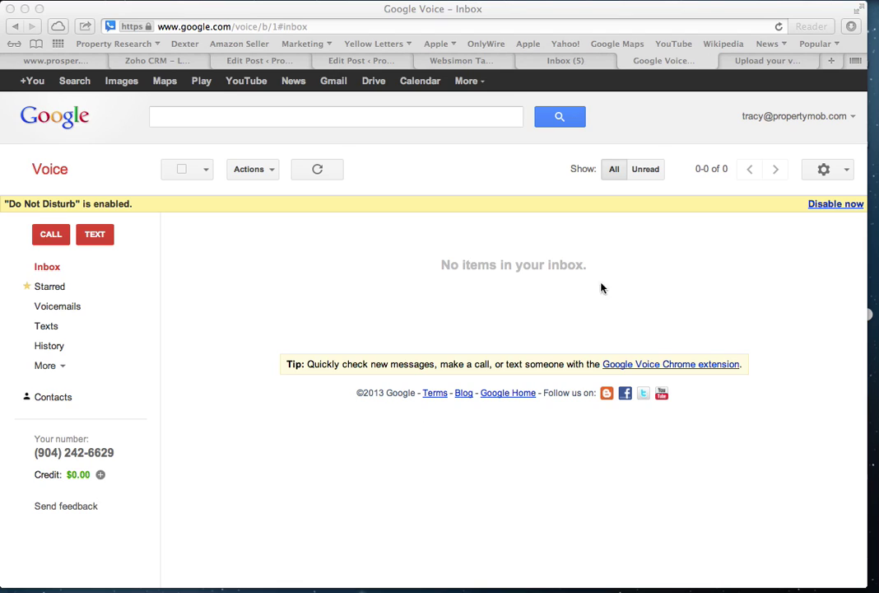
- Open Google Voice settings from the gear menu to show the Phones forwarding options
click(848, 172)
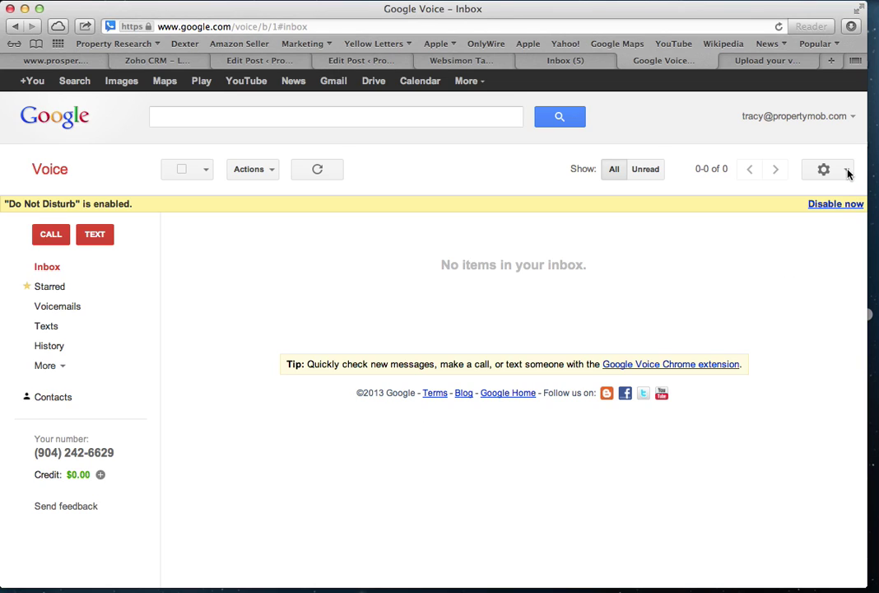
click(849, 172)
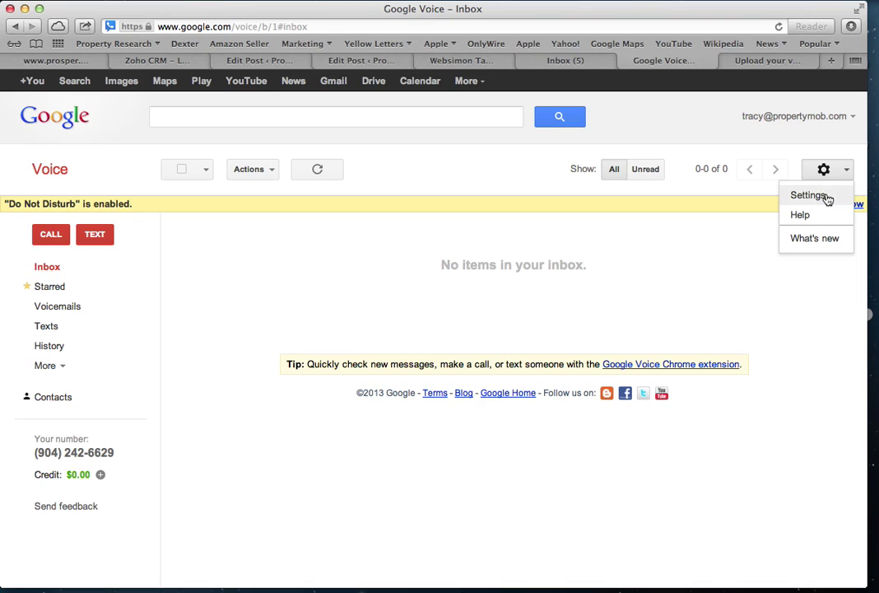
click(819, 197)
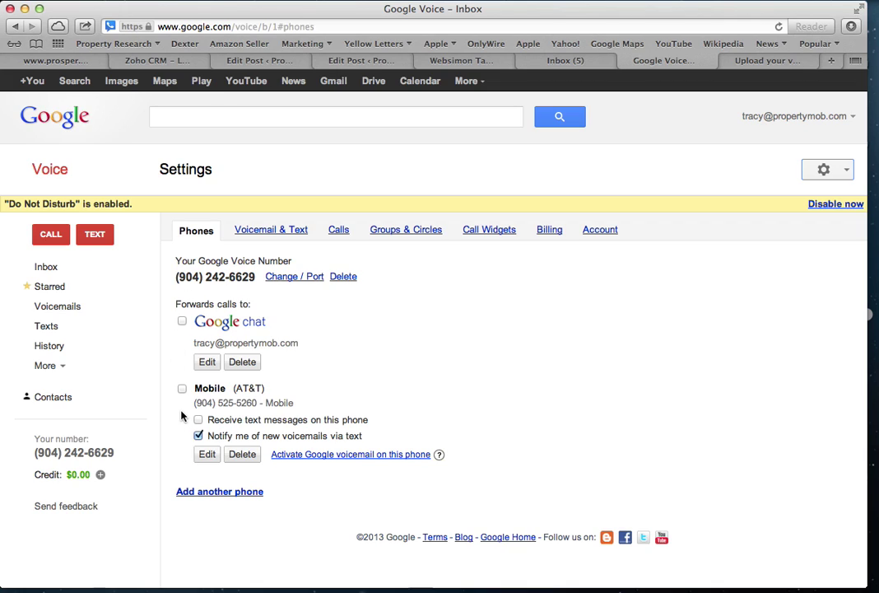
- On Voicemail & Text, change the voicemail greeting from Bandit Sign Message to System Standard
click(284, 231)
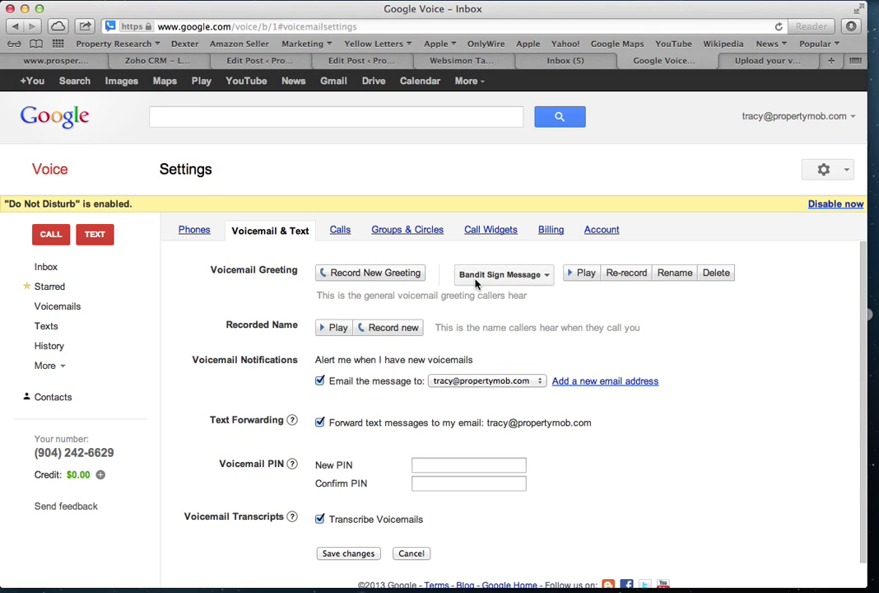
click(515, 277)
click(518, 302)
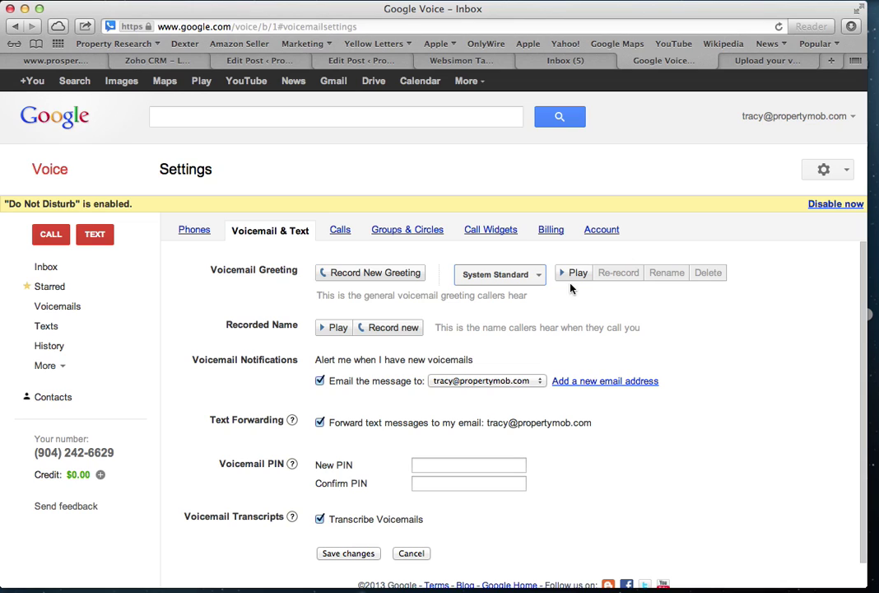
- Create a new voicemail greeting named 'Bandit Sign Leads' and continue to recording
click(346, 274)
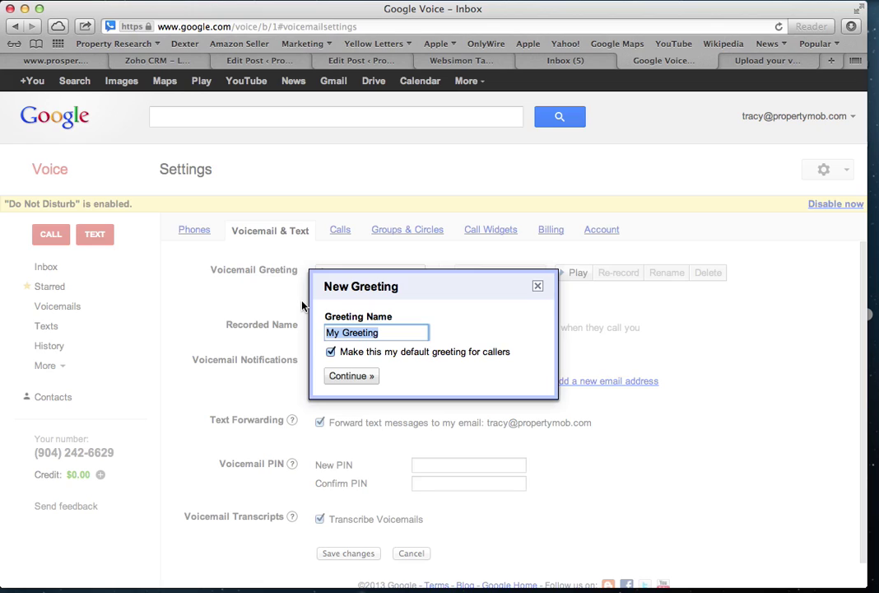
text(Ban)
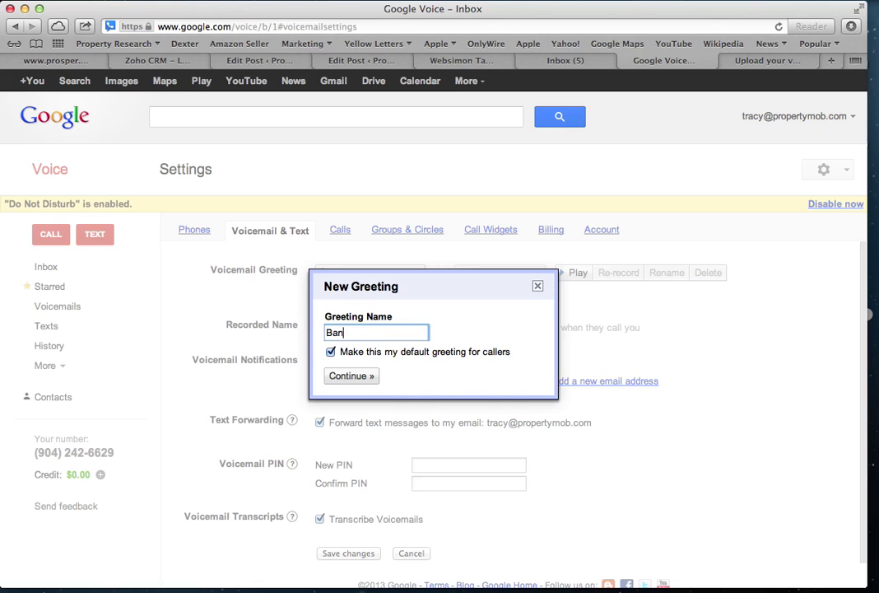
text(dit Sign Leads)
click(352, 376)
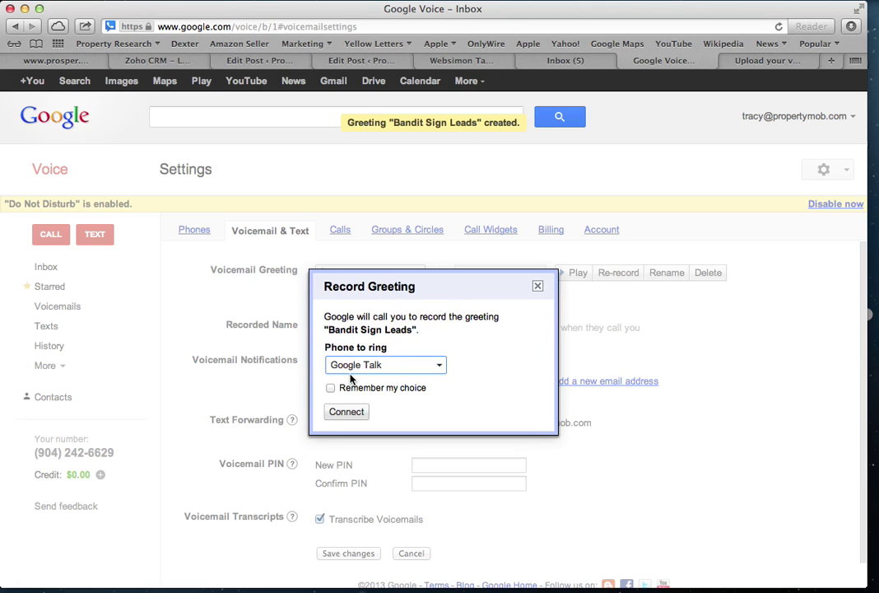
click(439, 368)
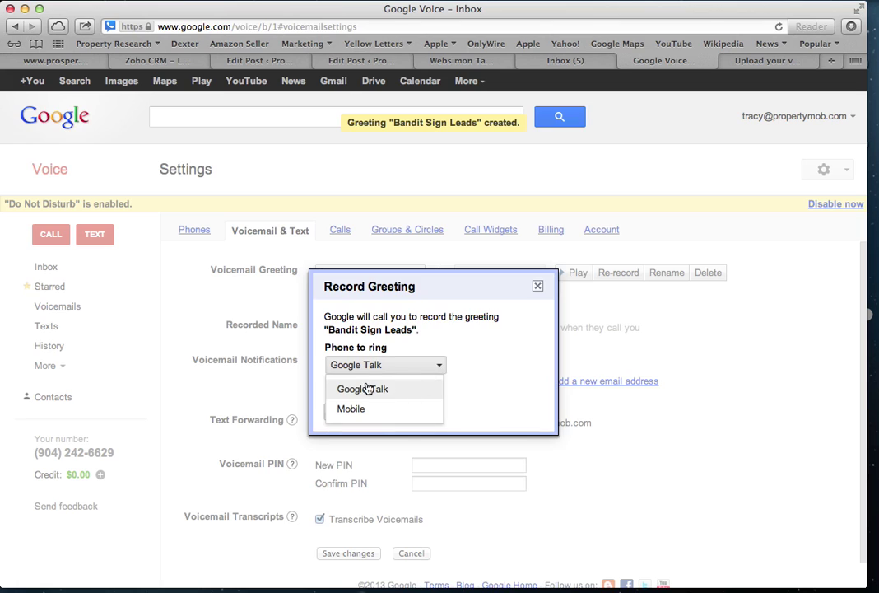
click(440, 370)
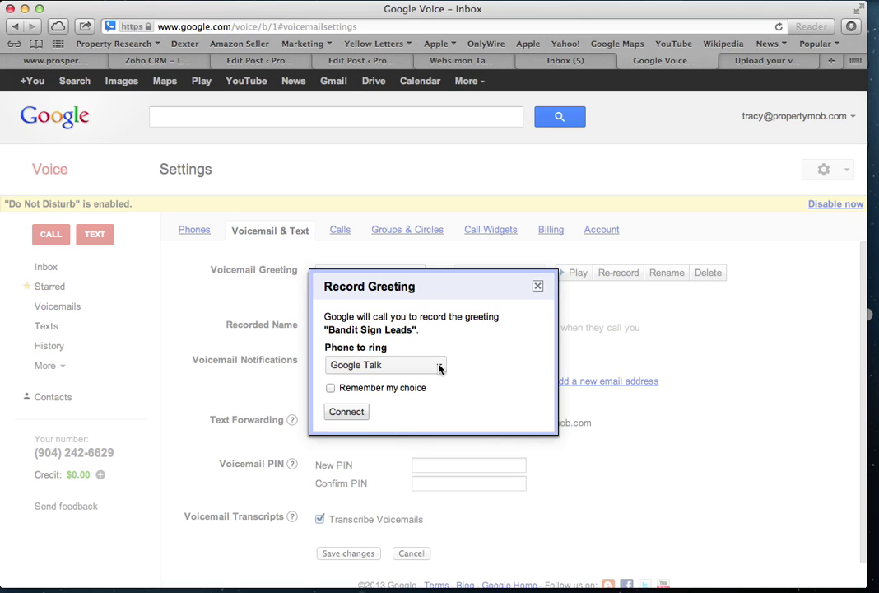
- Have the greeting-recording call ring the Mobile phone, connect it, then end the call
click(440, 368)
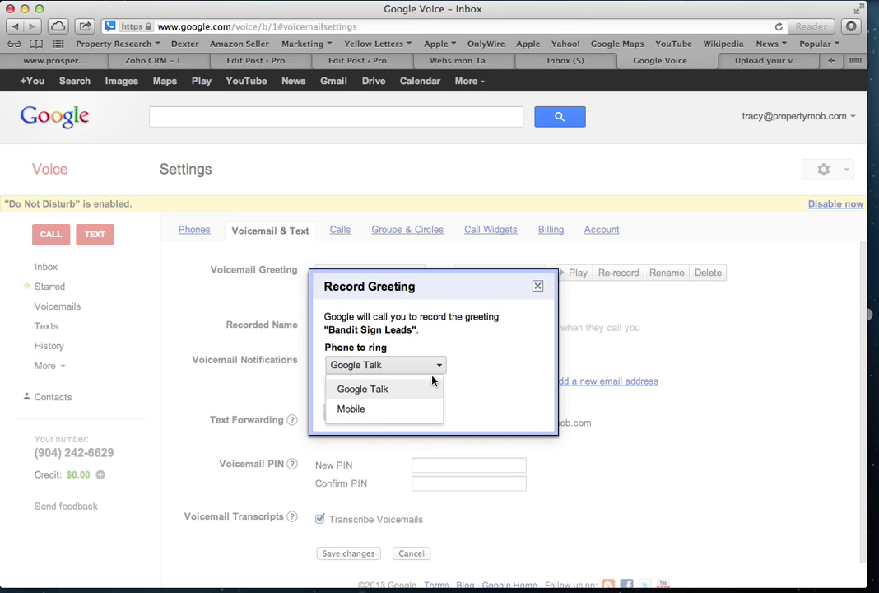
click(354, 409)
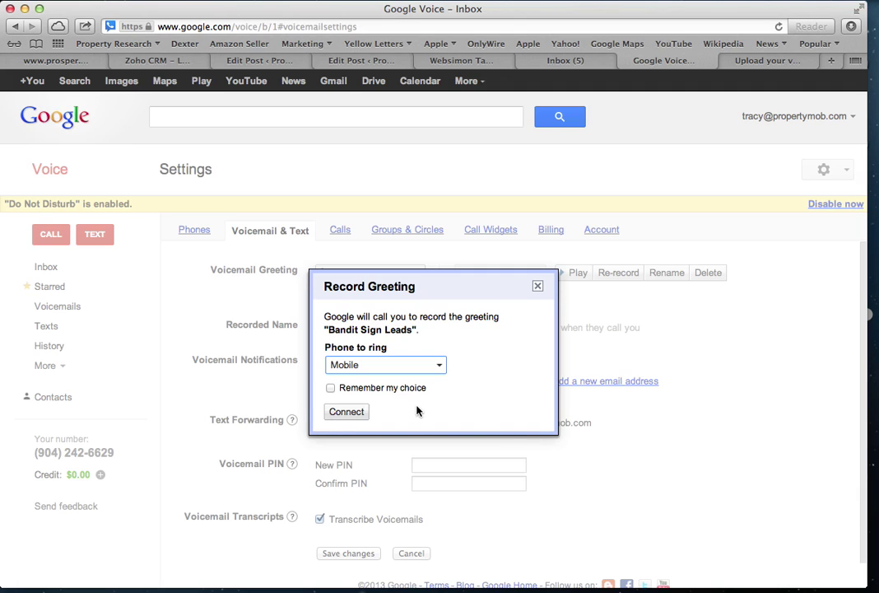
click(350, 415)
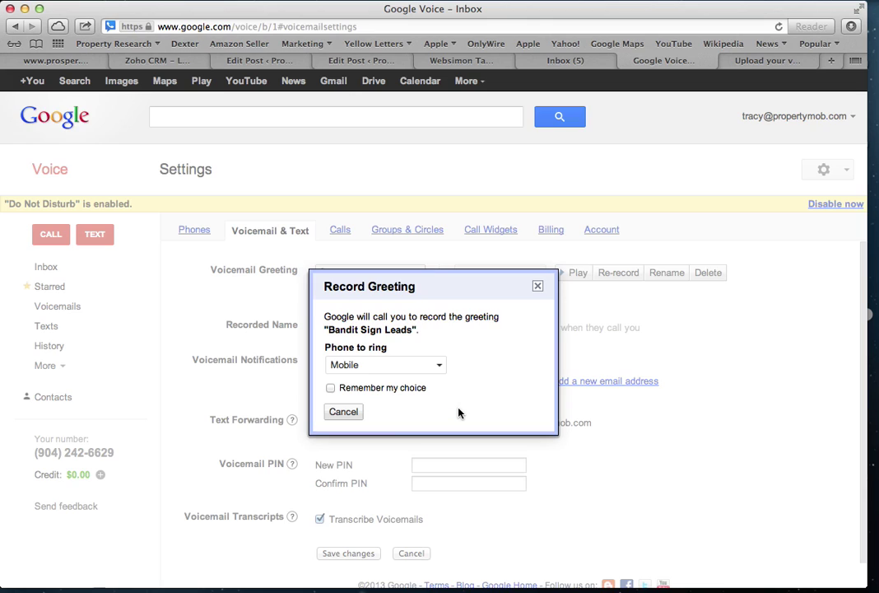
click(343, 413)
- Close the Record Greeting window and keep Bandit Sign Leads as the voicemail greeting
click(538, 285)
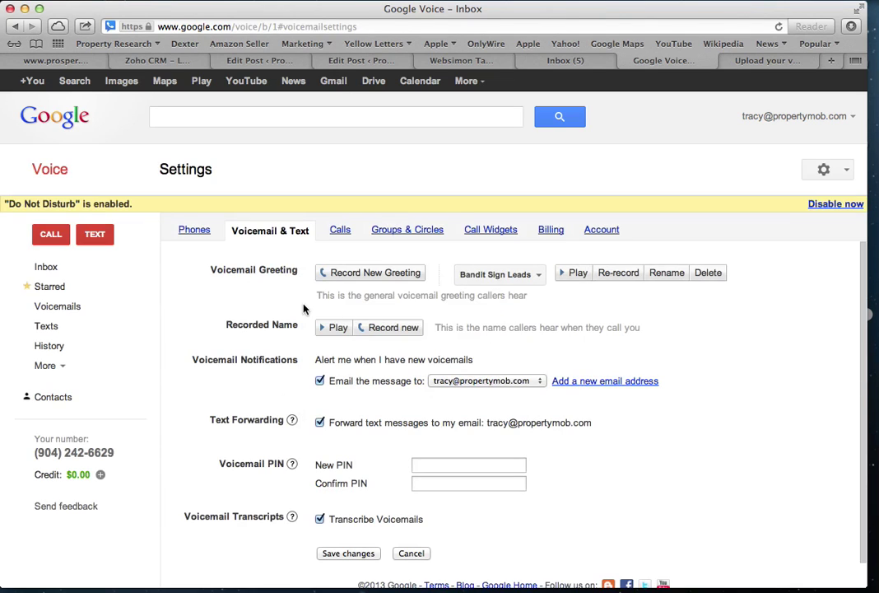
click(536, 279)
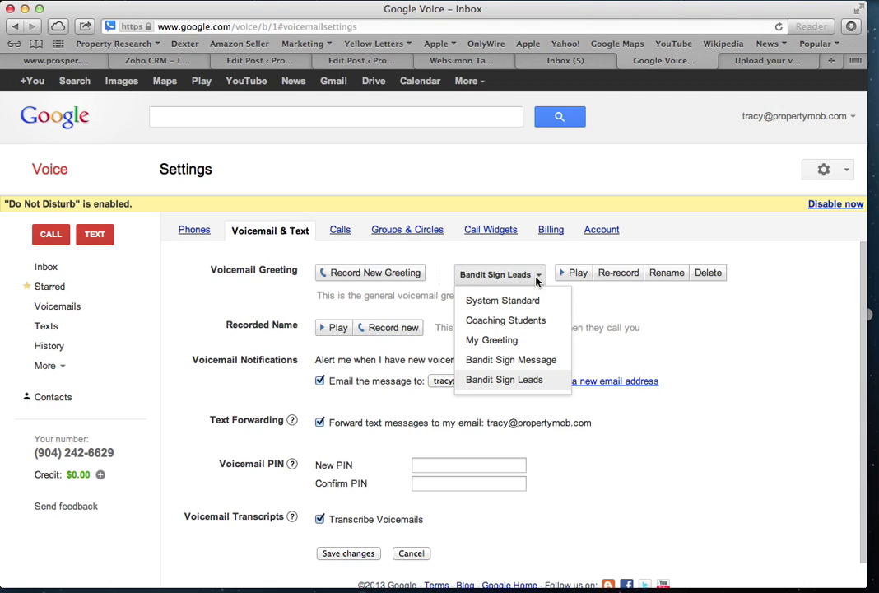
click(534, 275)
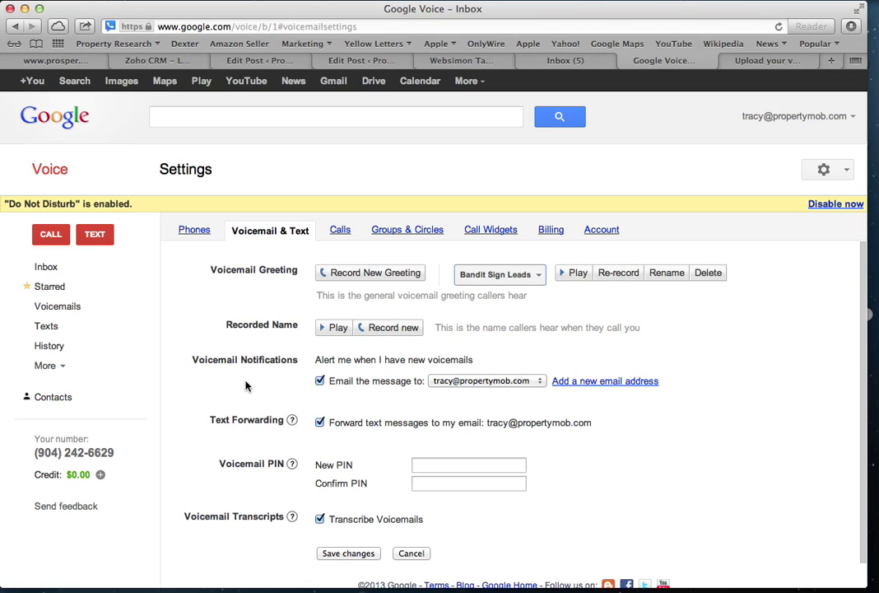
click(320, 381)
click(320, 382)
click(429, 466)
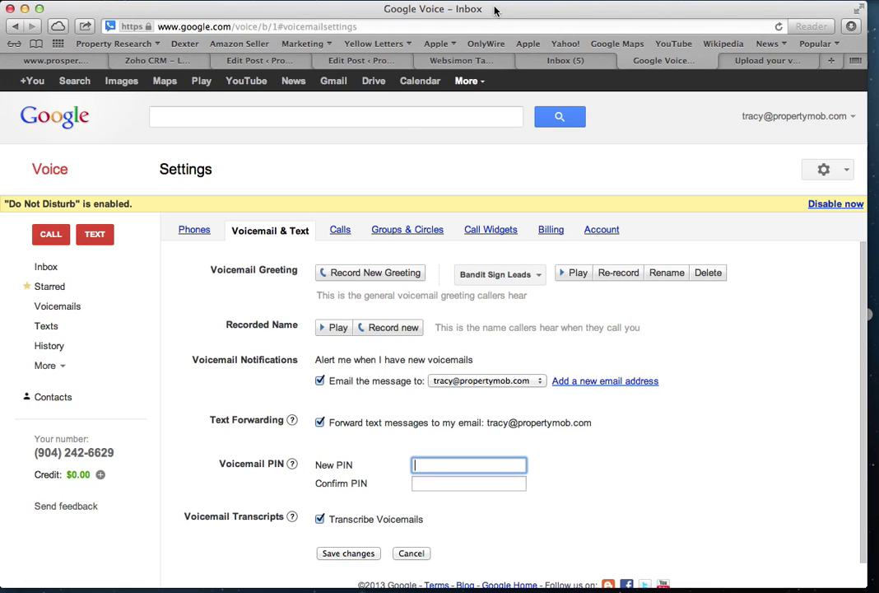
drag(493, 8, 465, 10)
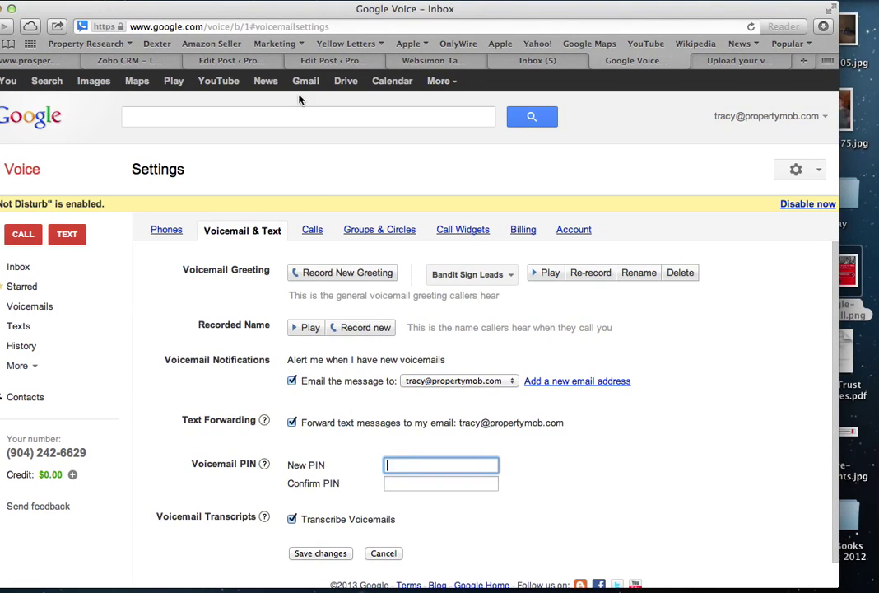
drag(256, 16, 281, 14)
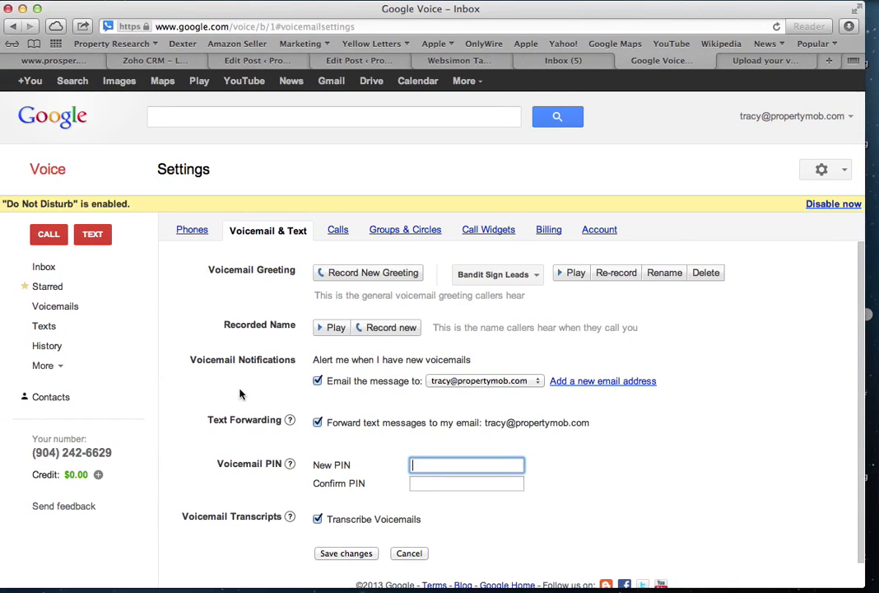
- On the Calls tab, toggle Do Not Disturb off and back on, leaving it enabled
click(337, 233)
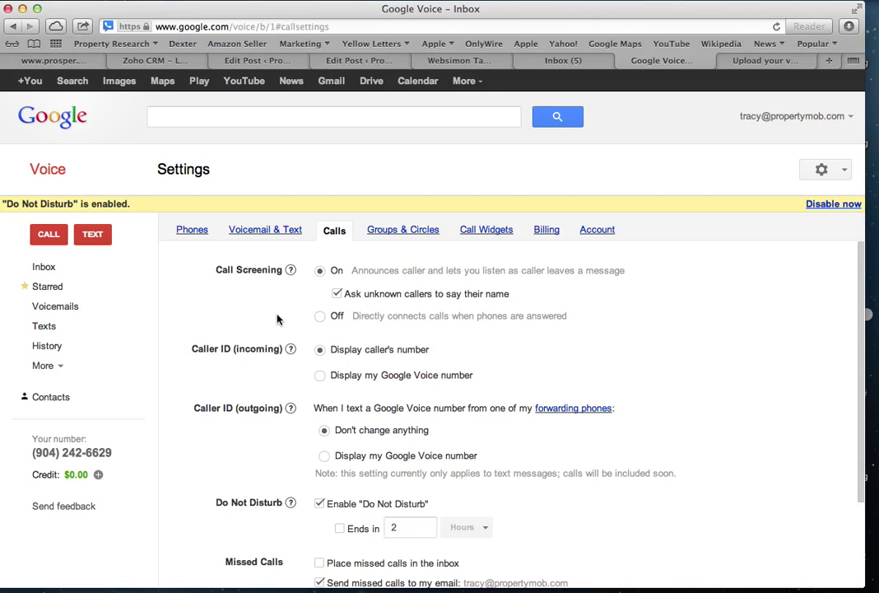
scroll(211, 441, down, 2)
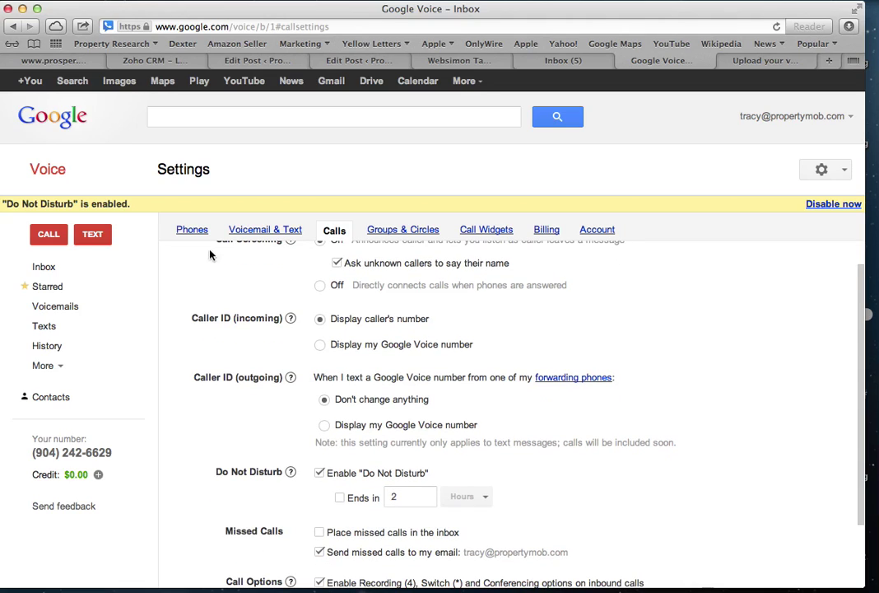
click(321, 472)
click(319, 458)
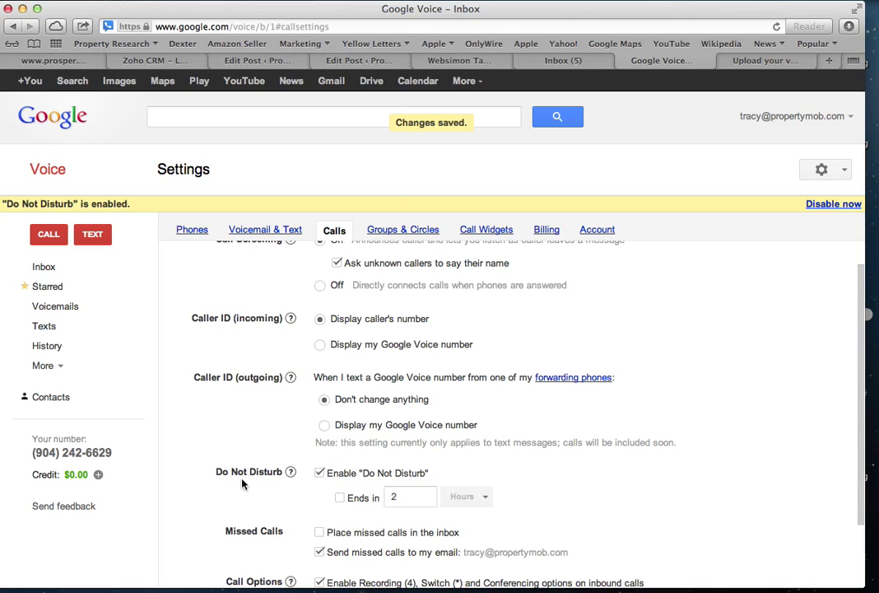
click(259, 235)
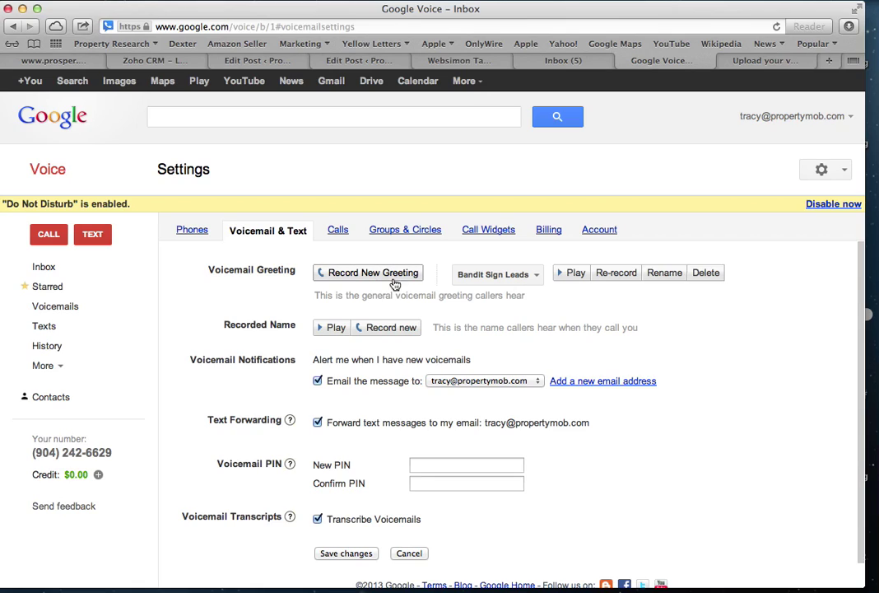
click(338, 230)
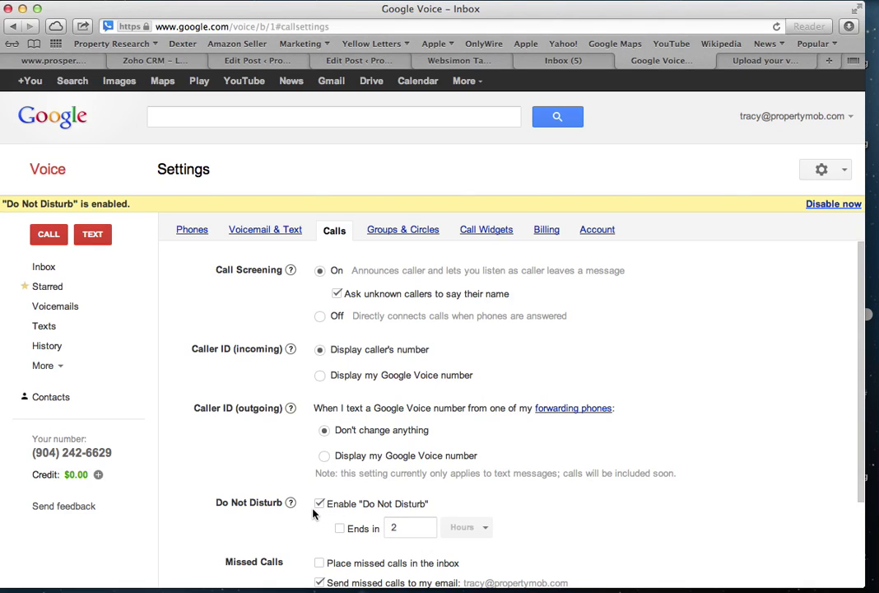
scroll(313, 514, down, 3)
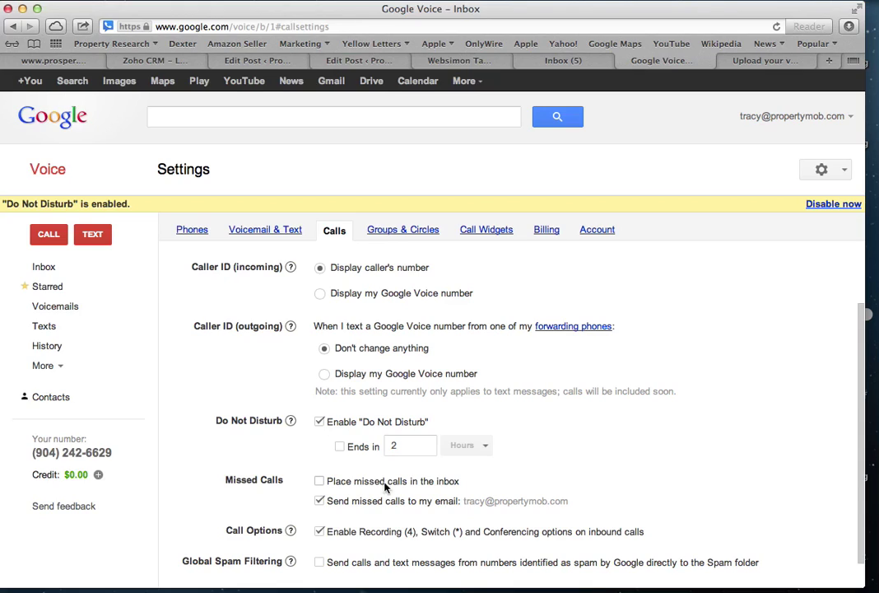
- Make Do Not Disturb end automatically after 30 days, then go to the Phones settings
click(340, 447)
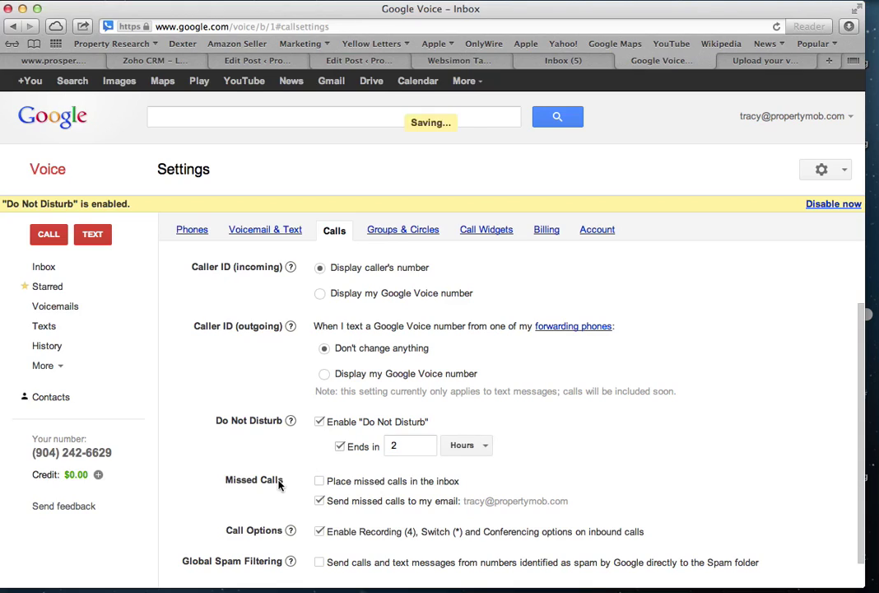
click(477, 453)
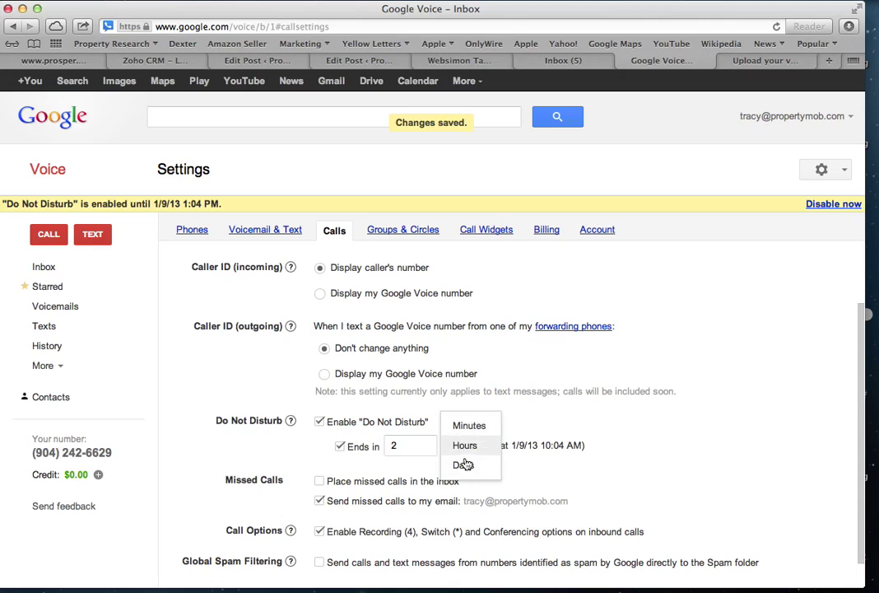
click(464, 464)
click(412, 445)
key(BackSpace)
text(30)
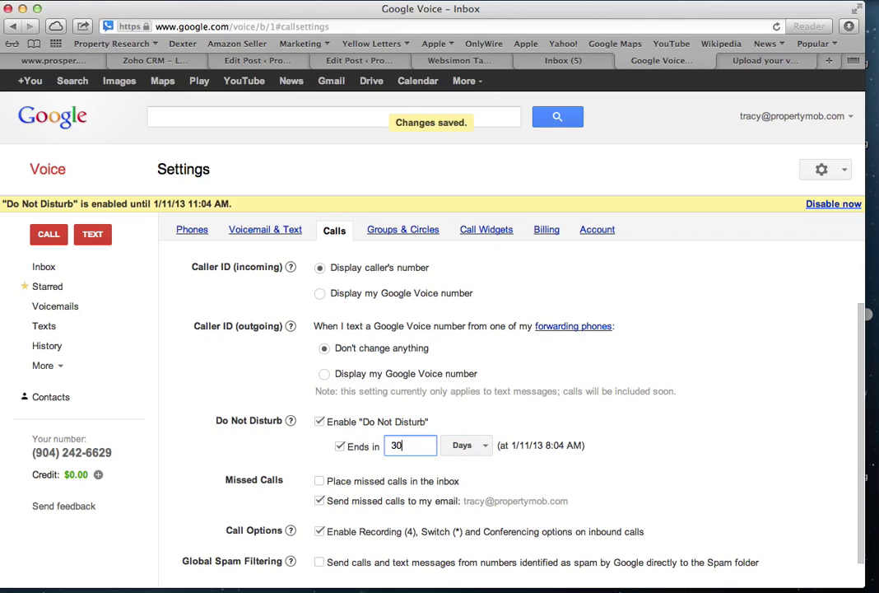
key(Tab)
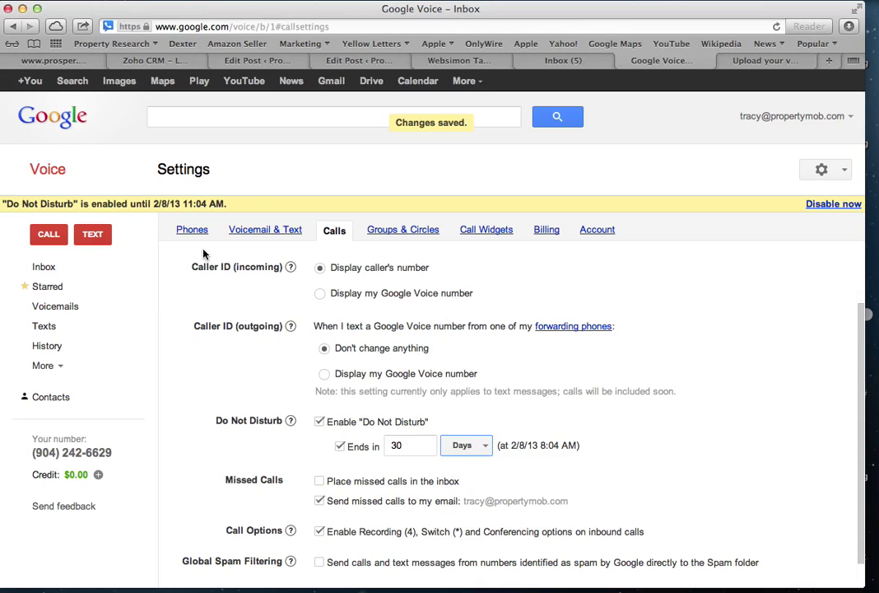
click(187, 230)
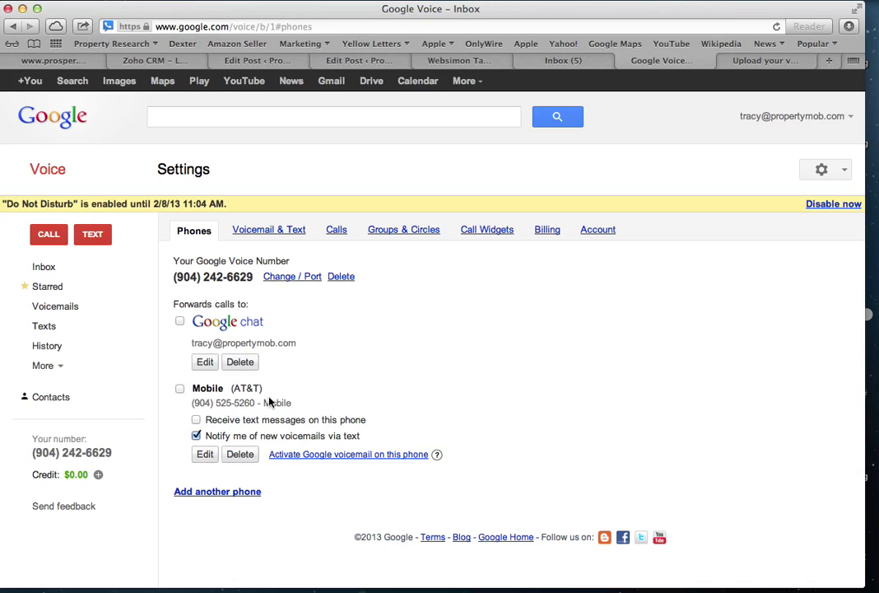
- Enable call forwarding to the Mobile (AT&T) phone and return to the Calls settings
click(179, 388)
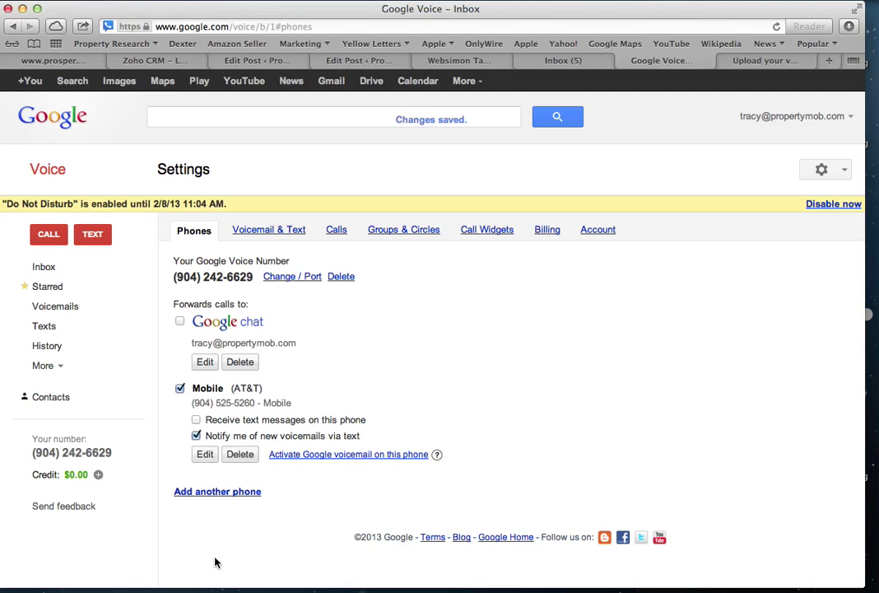
click(336, 230)
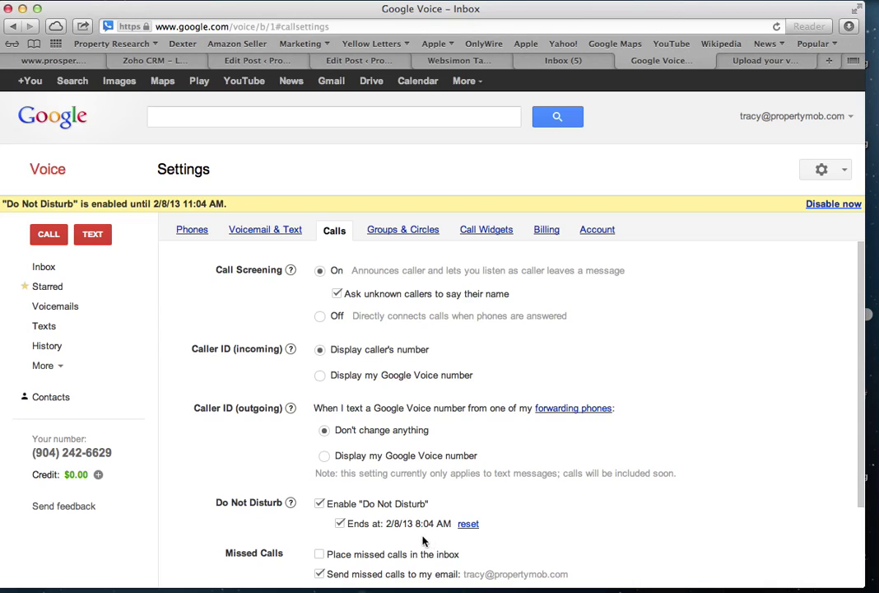
- Clear the Do Not Disturb end date so it stays on indefinitely, then view Voicemail & Text
click(339, 524)
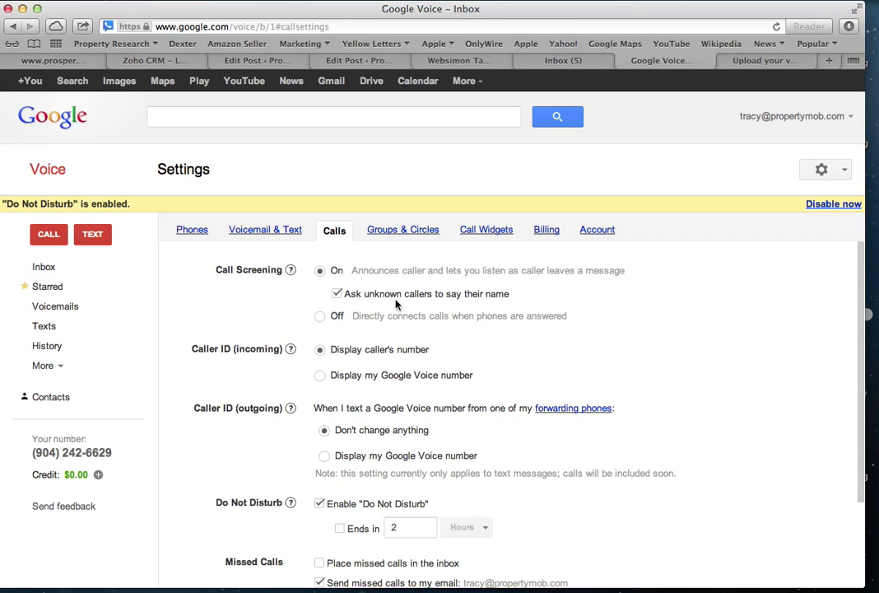
click(258, 232)
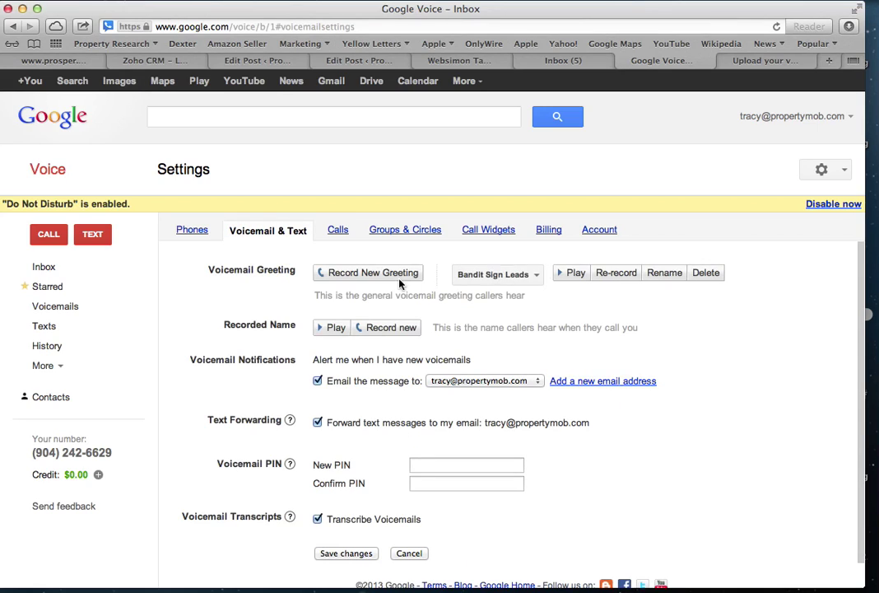